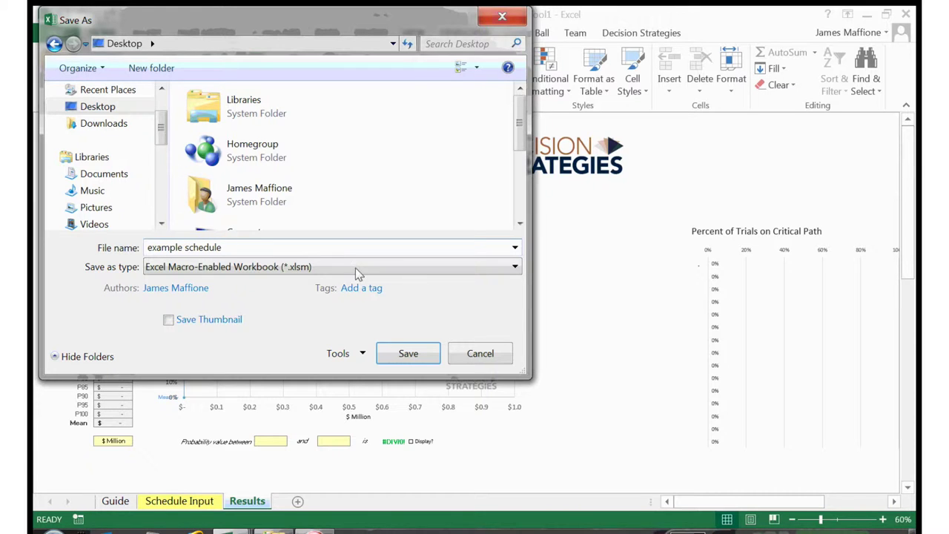
Save the workbook on the Desktop as macro-enabled example schedule, and set correlation groups D&C Costs and D&C Durations to a factor of 0.75 each
{"action": "key", "text": "Return"}
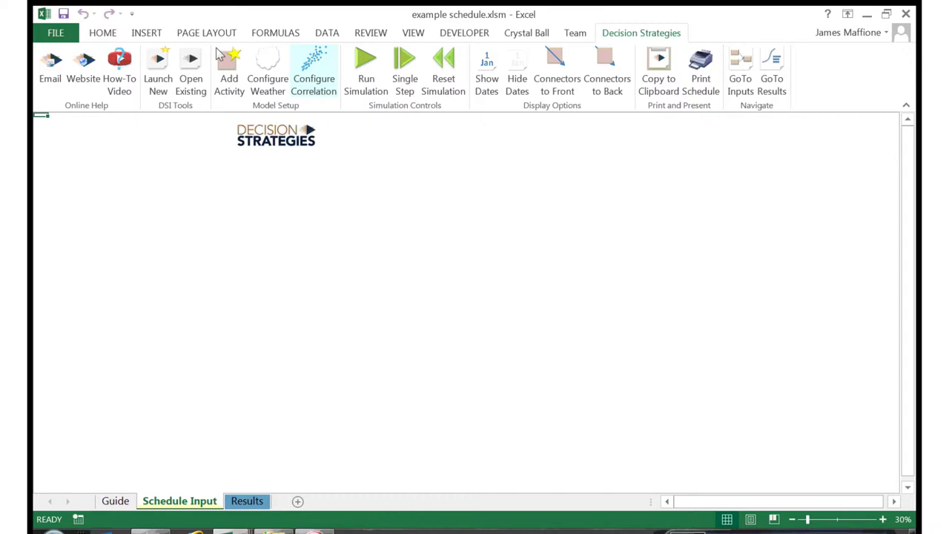
{"action": "left_click", "coordinate": [313, 70]}
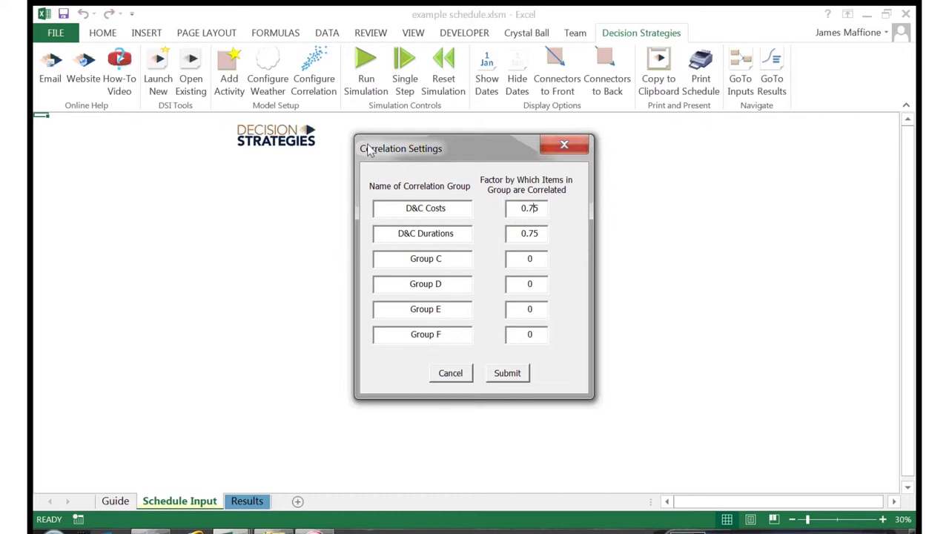
{"action": "key", "text": "Return"}
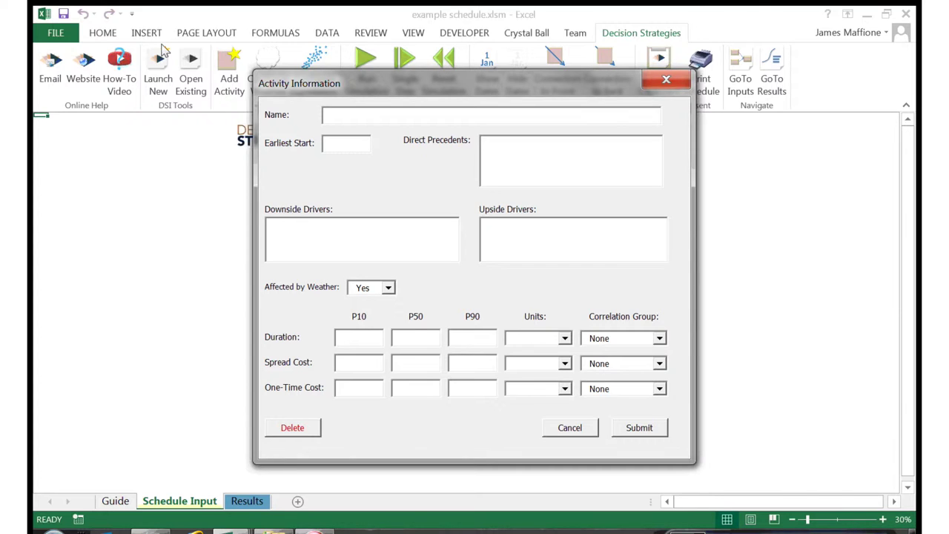
Name the new activity Acquire Land, set its earliest start to 1/1/2017 and mark it as not affected by weather
{"action": "type", "text": "Ac"}
{"action": "type", "text": "quire Land"}
{"action": "type", "text": "1/1/2017"}
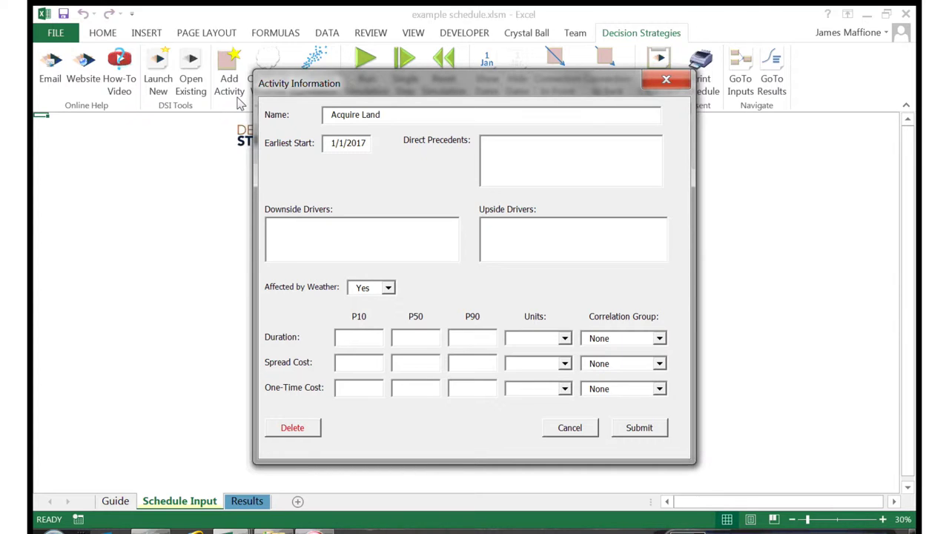
{"action": "key", "text": "alt+Down"}
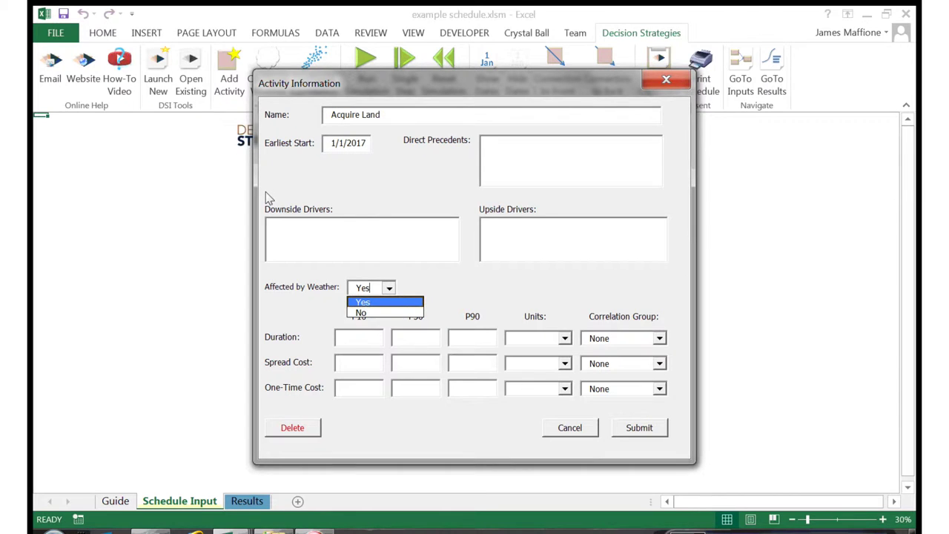
{"action": "key", "text": "Down"}
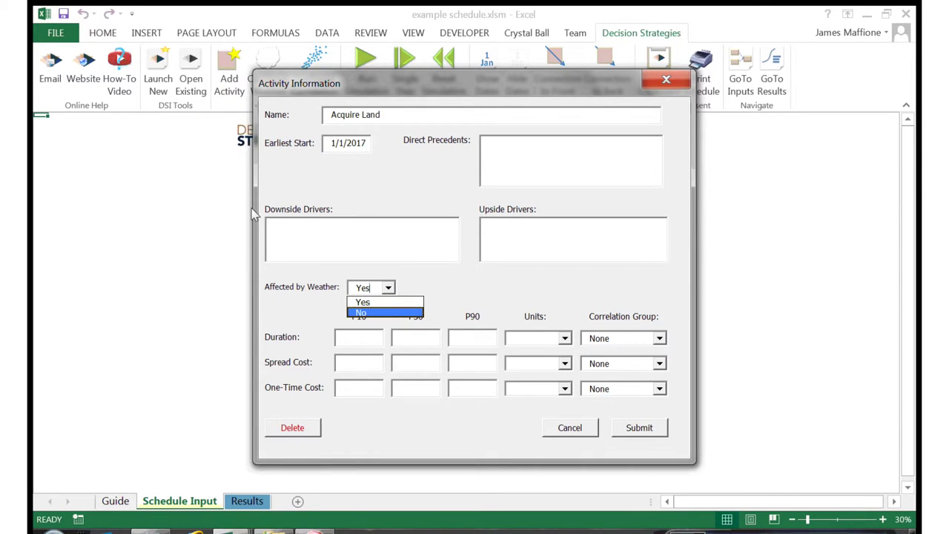
{"action": "key", "text": "Return"}
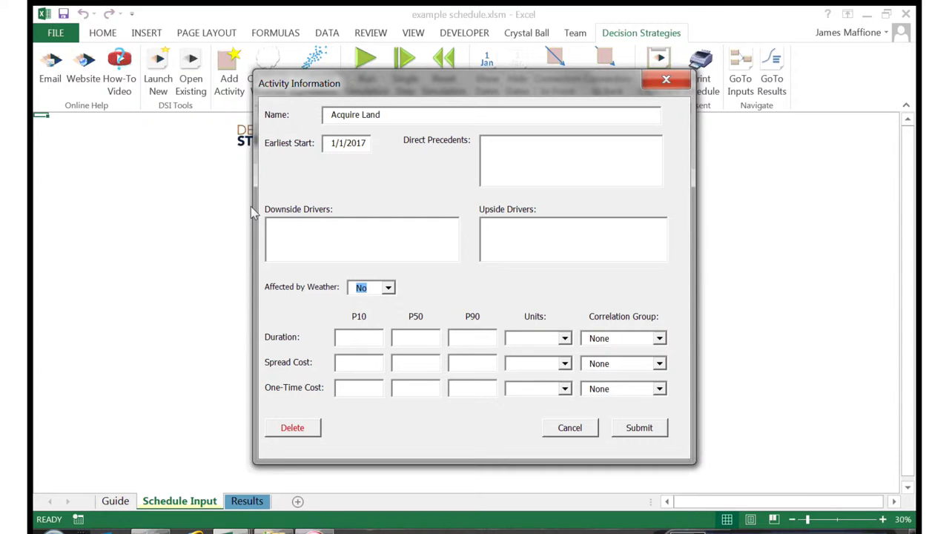
Enter the downside drivers "Complex leasing issues - split estate, multiple tracts, unclear ownership and documentation. Permitting delays." for Acquire Land
{"action": "key", "text": "Tab"}
{"action": "type", "text": "Complex leasing issues - split estate, multiple tracts, unclear ownership and documentation. Permitting delays."}
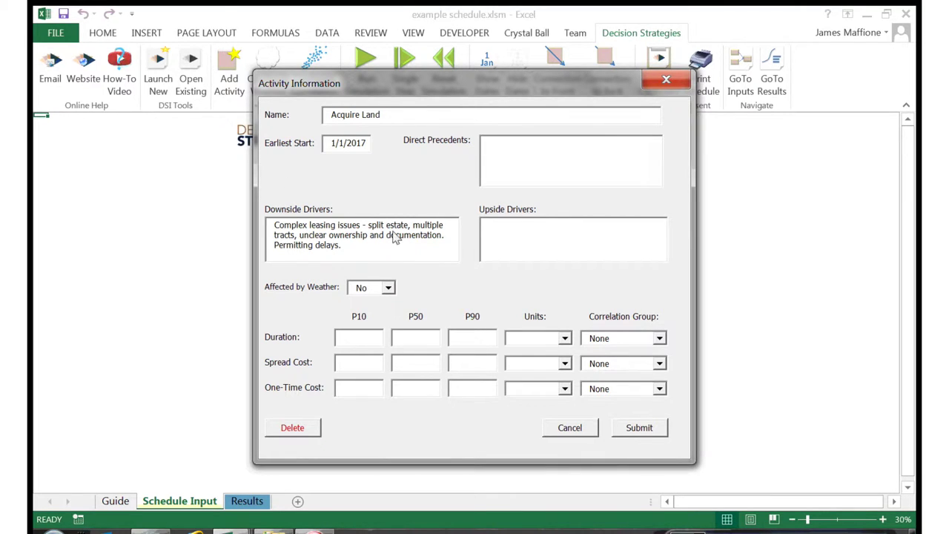
Set the Acquire Land duration to P10 3, P50 4.5 and P90 8 months, with correlation group None
{"action": "key", "text": "Tab"}
{"action": "key", "text": "Down"}
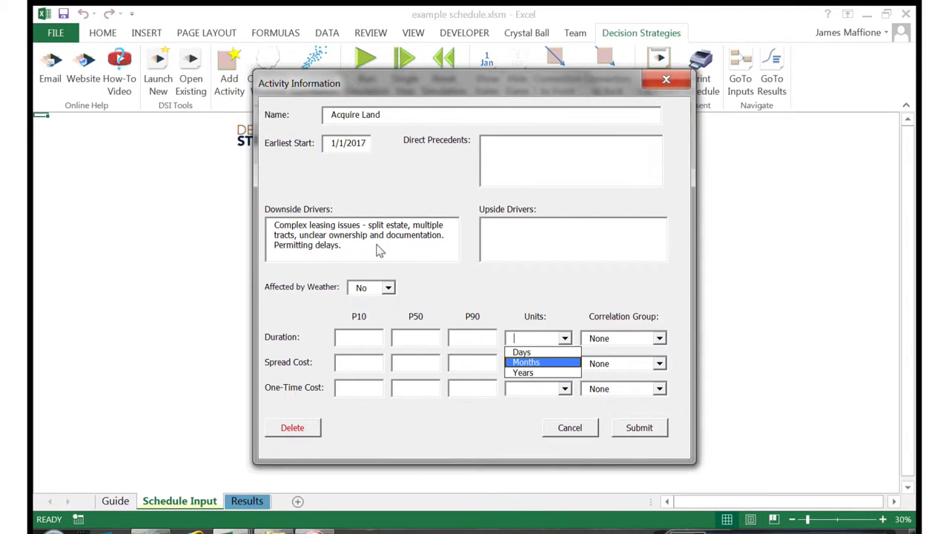
{"action": "key", "text": "Return"}
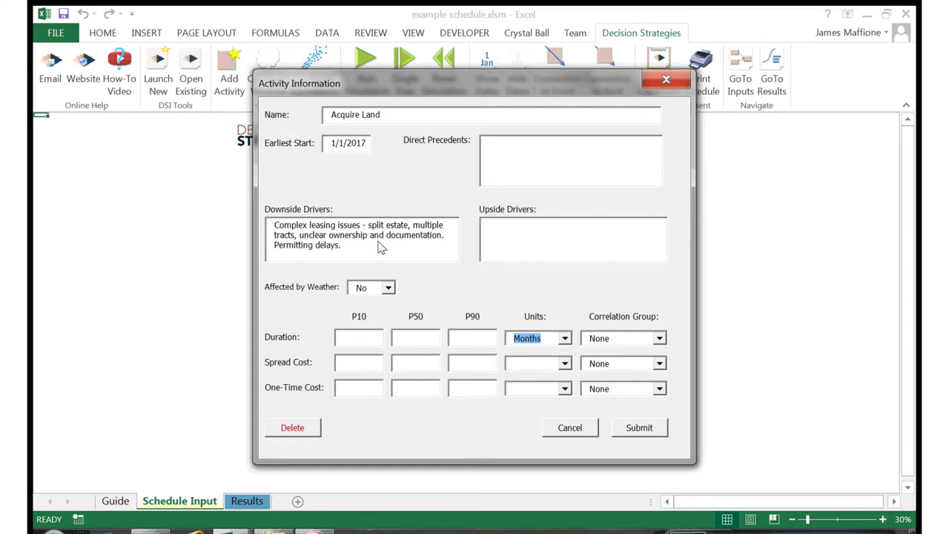
{"action": "key", "text": "Tab"}
{"action": "type", "text": "3"}
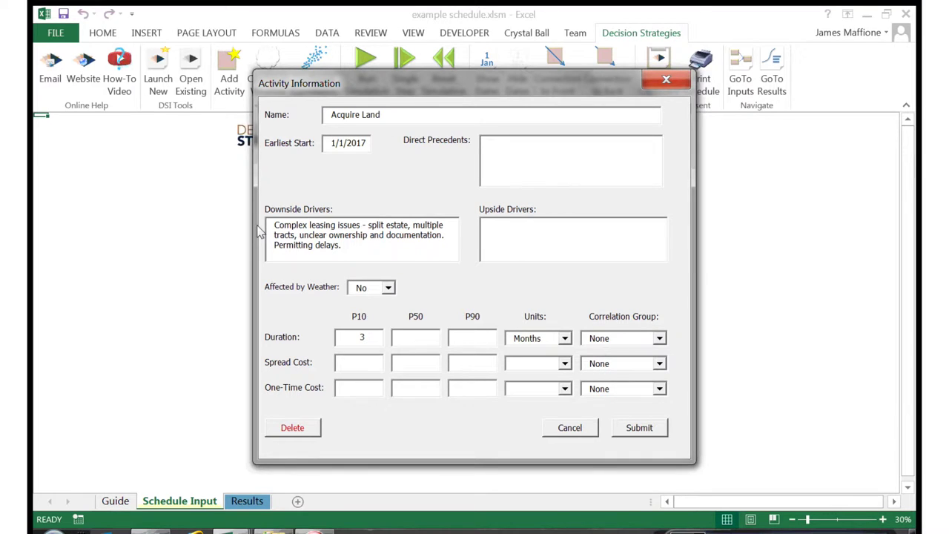
{"action": "key", "text": "Tab"}
{"action": "type", "text": "4.5"}
{"action": "key", "text": "Tab"}
{"action": "type", "text": "8"}
{"action": "key", "text": "Tab"}
{"action": "key", "text": "Tab"}
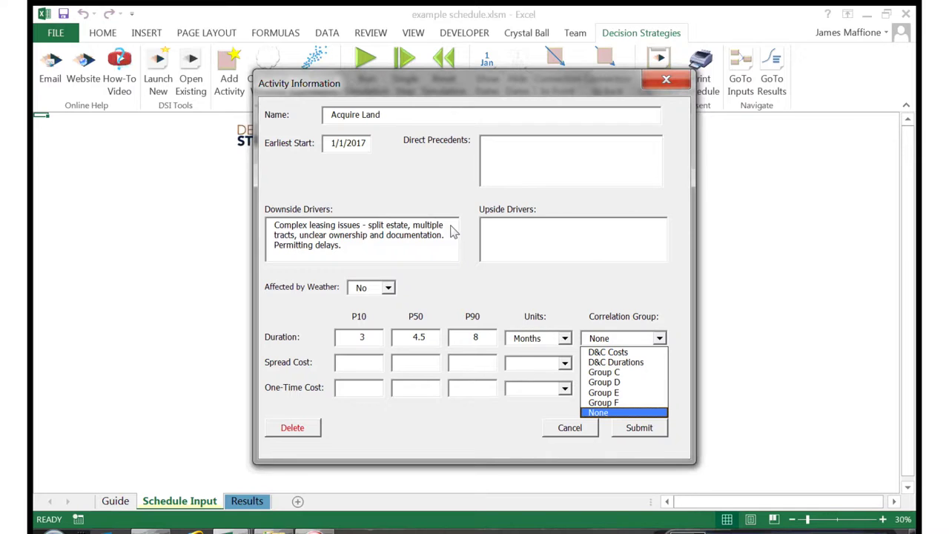
{"action": "key", "text": "Return"}
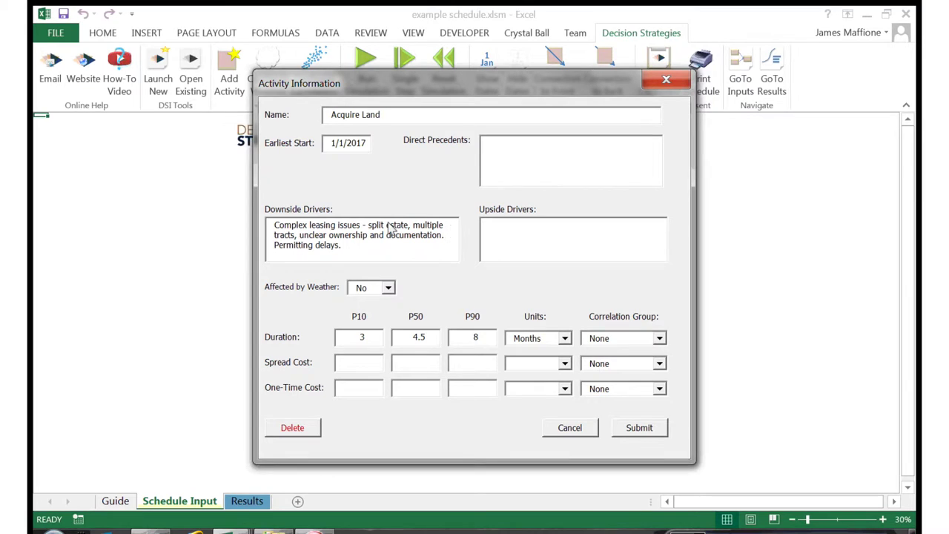
Set the Acquire Land one-time cost to P10 30, P50 37 and P90 50 in $MM and submit the activity
{"action": "key", "text": "Tab"}
{"action": "type", "text": "30"}
{"action": "key", "text": "Tab"}
{"action": "type", "text": "37"}
{"action": "key", "text": "Tab"}
{"action": "type", "text": "50"}
{"action": "key", "text": "Tab"}
{"action": "key", "text": "alt+Down"}
{"action": "key", "text": "Down"}
{"action": "key", "text": "Down"}
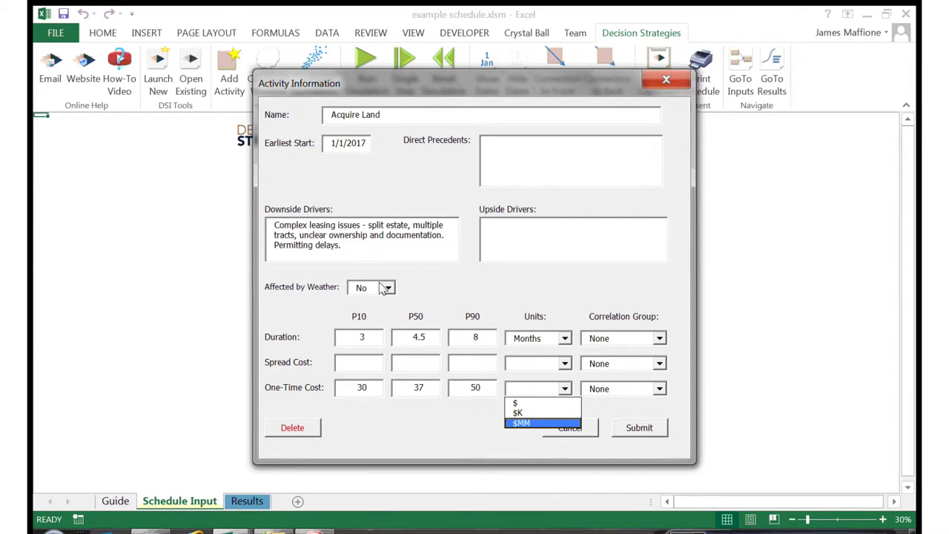
{"action": "key", "text": "Return"}
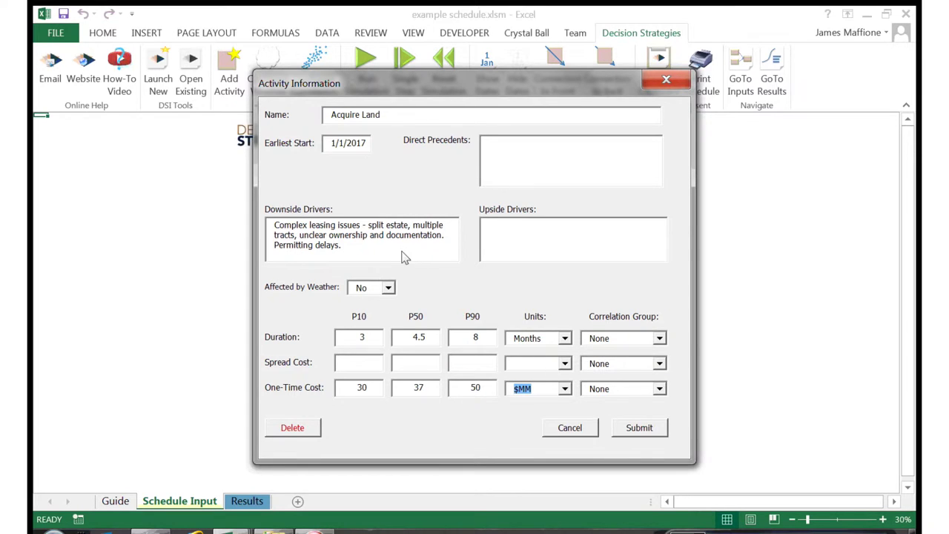
{"action": "key", "text": "Return"}
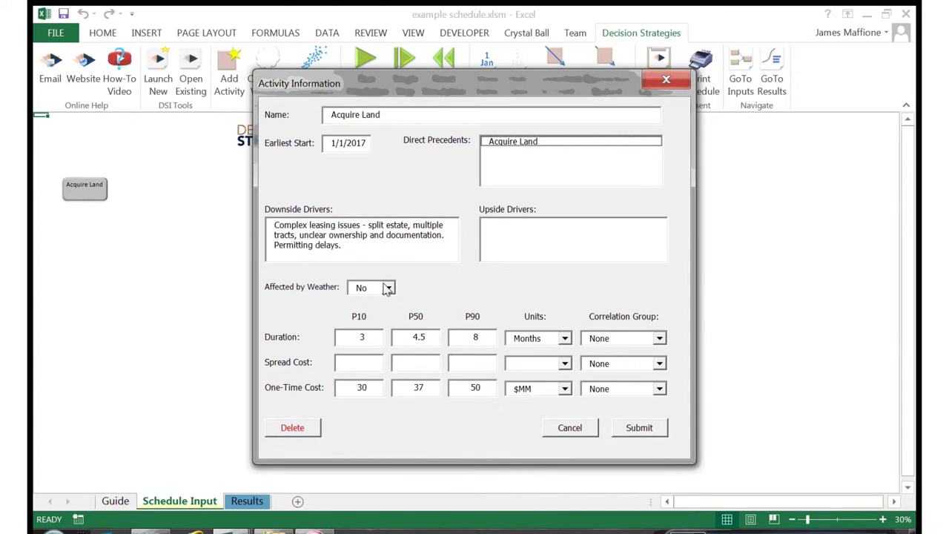
{"action": "key", "text": "Escape"}
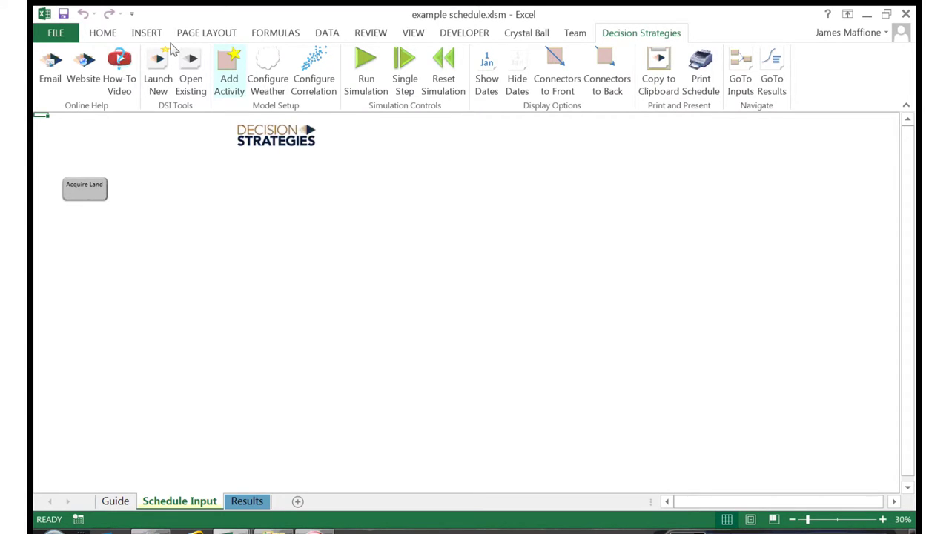
Add an activity named Obtain Location Licenses with Acquire Land as its direct precedent
{"action": "left_click", "coordinate": [229, 70]}
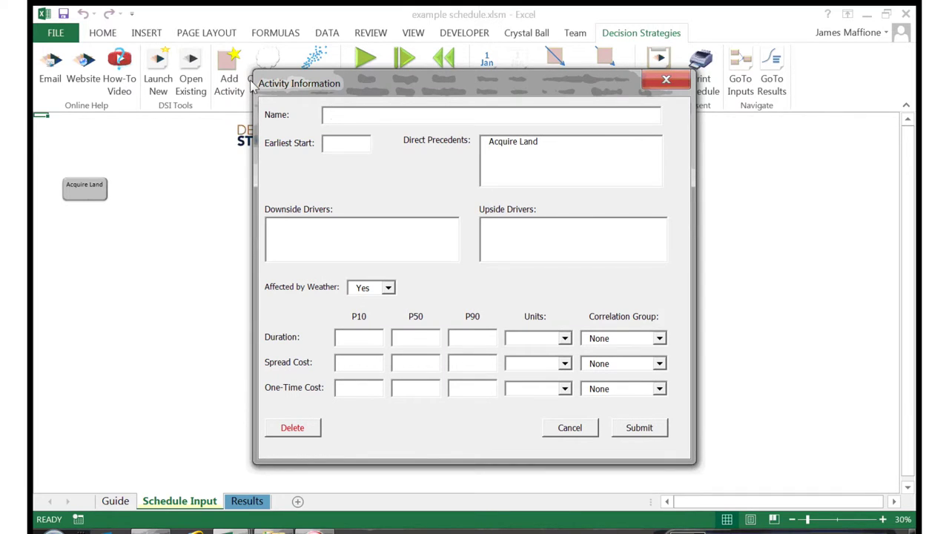
{"action": "type", "text": "Obtain Location Licenses"}
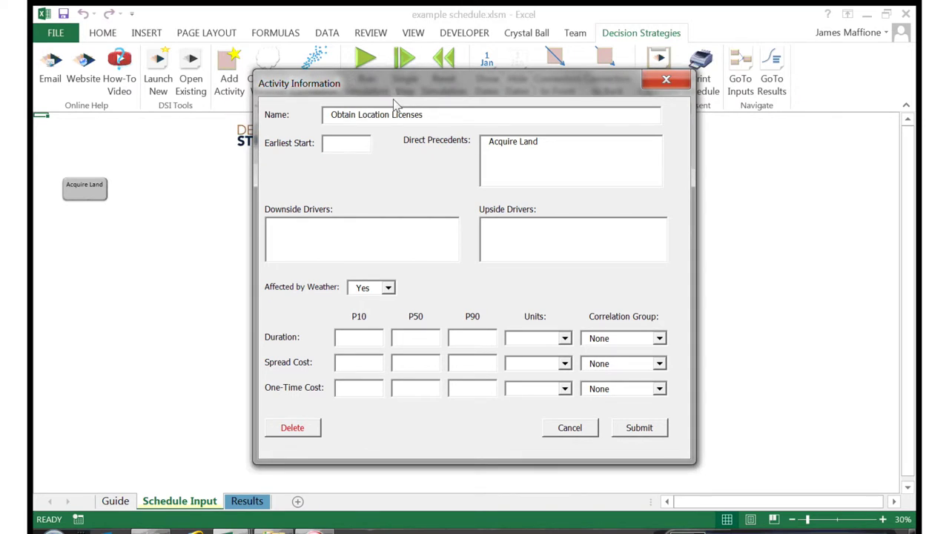
{"action": "key", "text": "Tab"}
{"action": "key", "text": "Tab"}
{"action": "key", "text": "Down"}
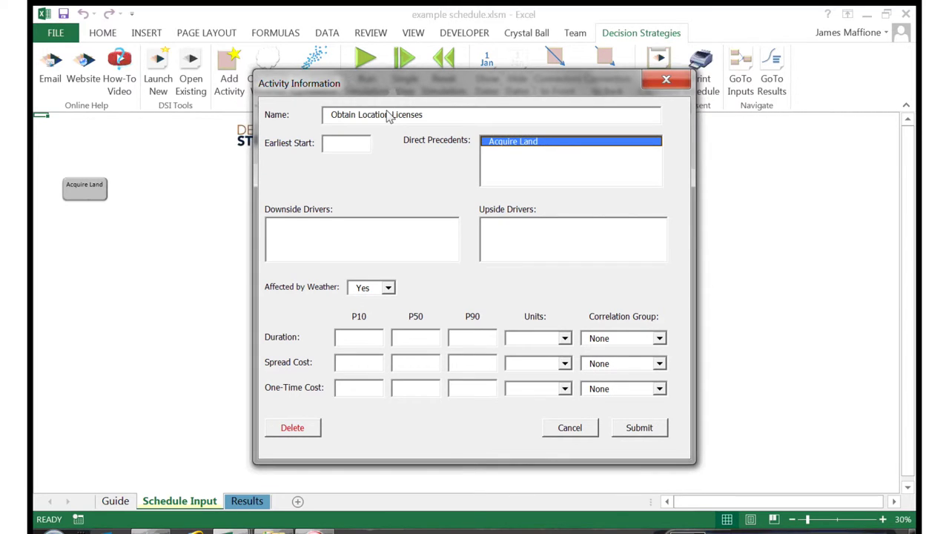
{"action": "key", "text": "space"}
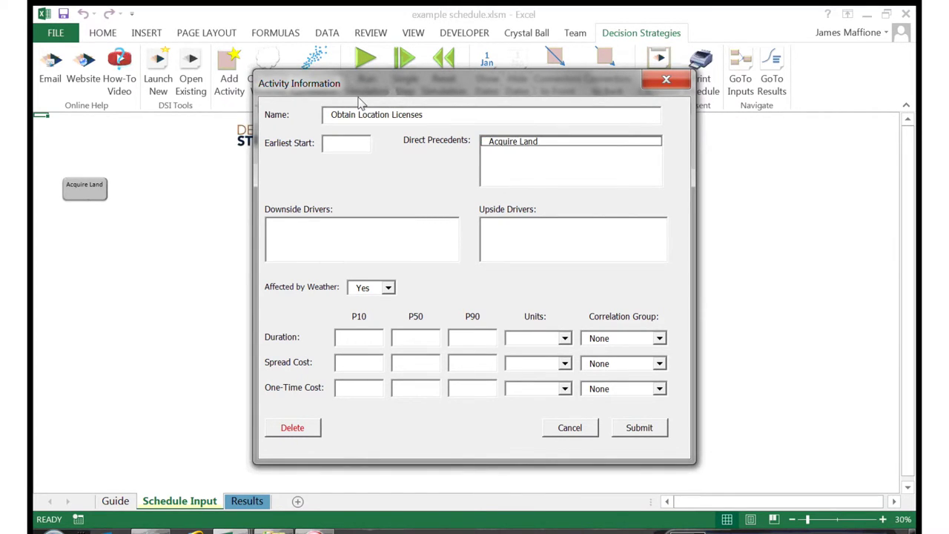
{"action": "key", "text": "space"}
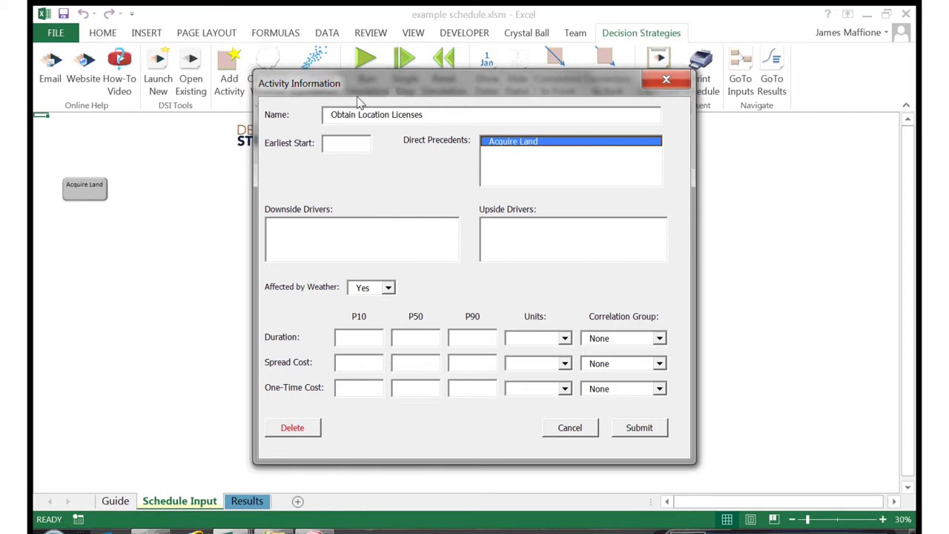
{"action": "left_click", "coordinate": [247, 104]}
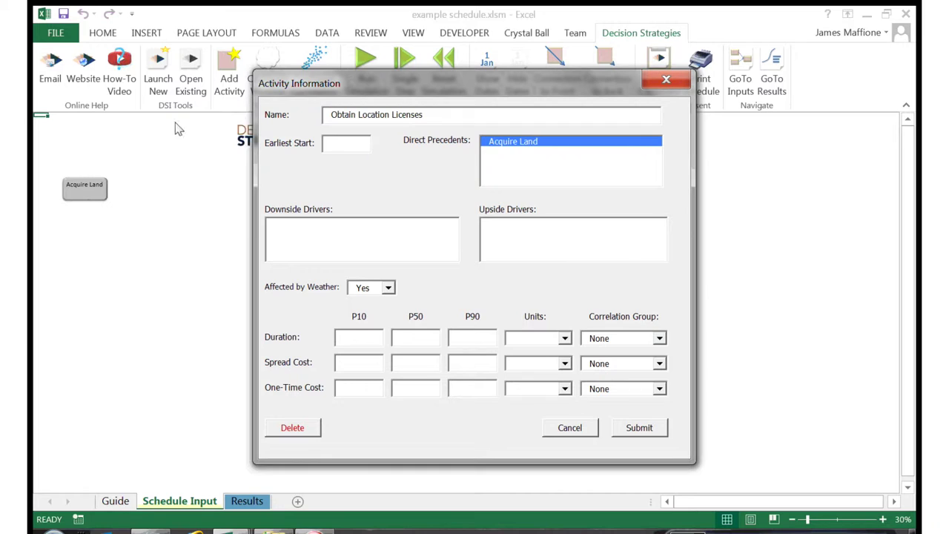
Set the Obtain Location Licenses duration to P10 1, P50 1.5 and P90 3 months and submit the activity
{"action": "type", "text": "1"}
{"action": "key", "text": "Tab"}
{"action": "key", "text": "Tab"}
{"action": "type", "text": "3"}
{"action": "key", "text": "shift+Tab"}
{"action": "type", "text": "1.5"}
{"action": "key", "text": "Tab"}
{"action": "key", "text": "Tab"}
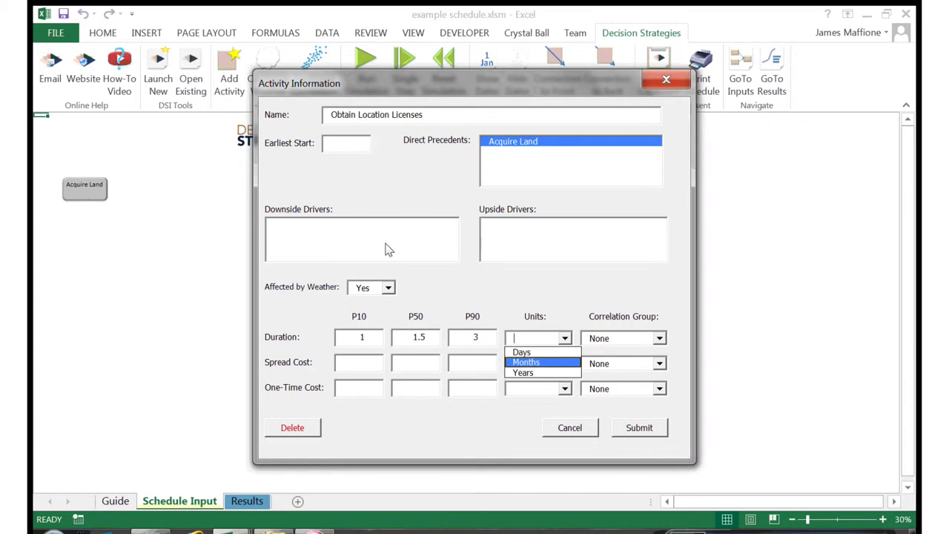
{"action": "key", "text": "Return"}
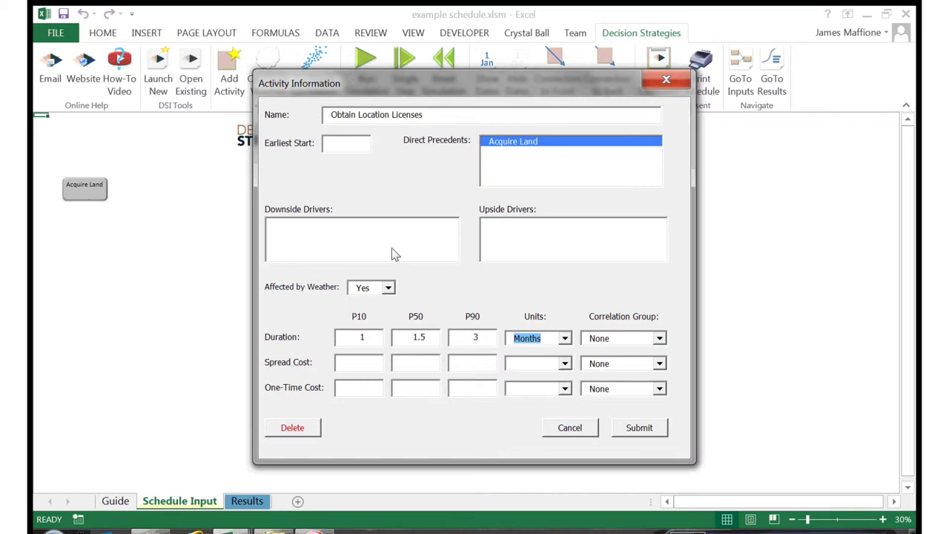
{"action": "key", "text": "Tab"}
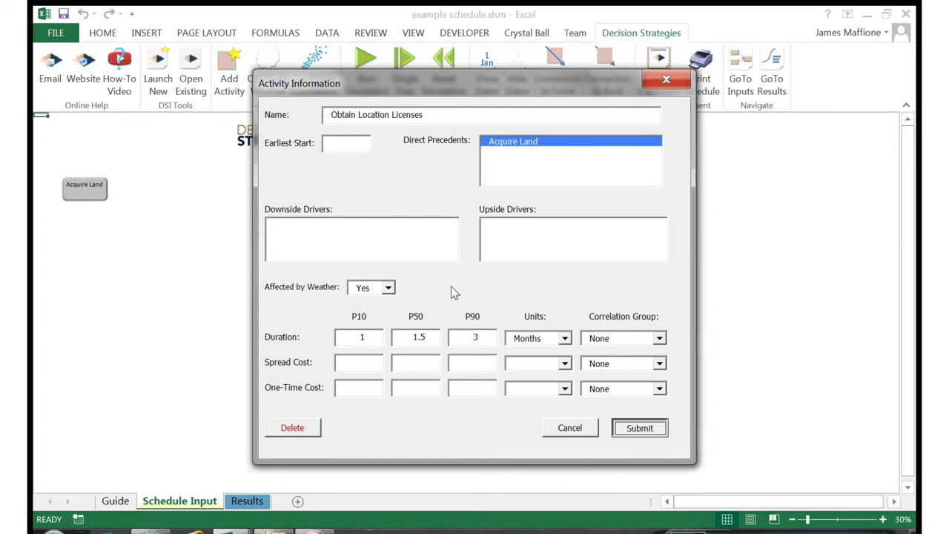
{"action": "key", "text": "Return"}
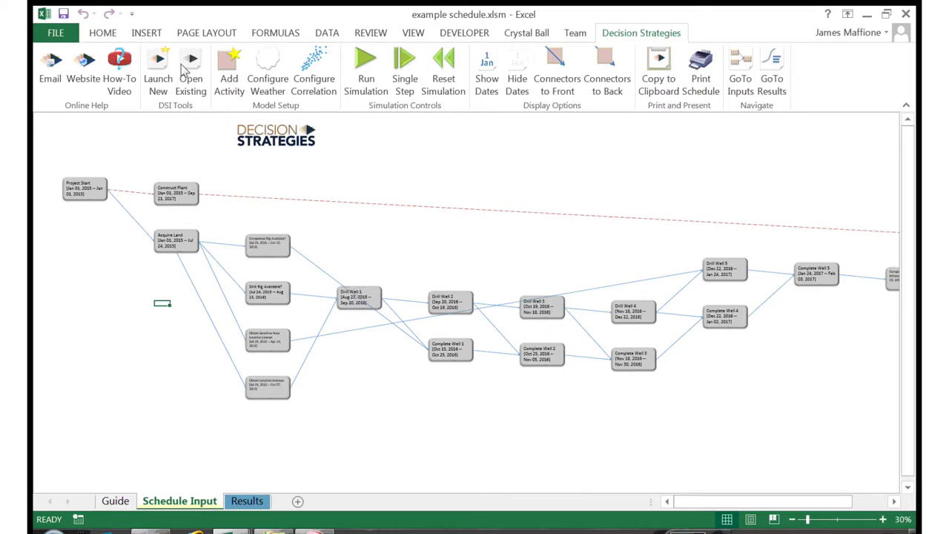
Review the monthly event probabilities and delay values in the weather risk settings and submit them
{"action": "key", "text": "Return"}
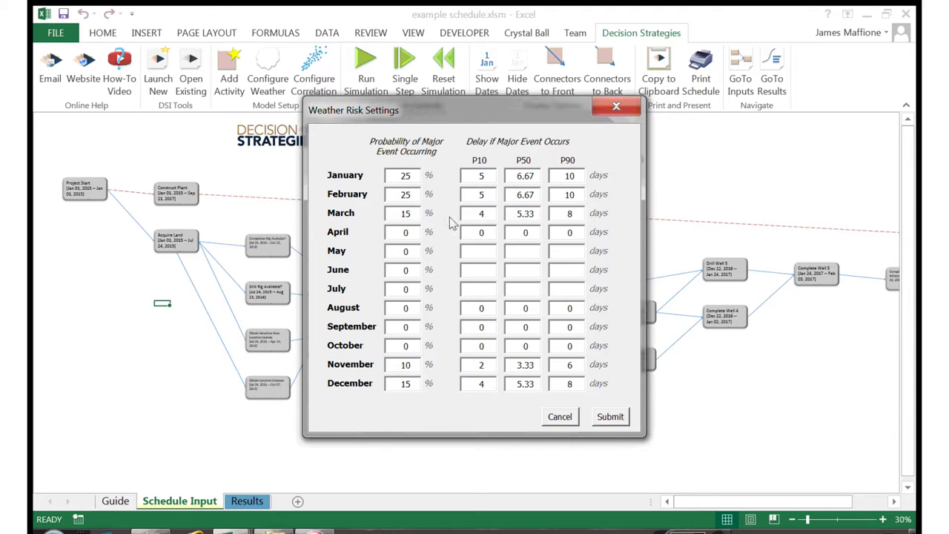
{"action": "key", "text": "Tab"}
{"action": "key", "text": "Tab"}
{"action": "key", "text": "Tab"}
{"action": "key", "text": "Tab"}
{"action": "left_click", "coordinate": [610, 415]}
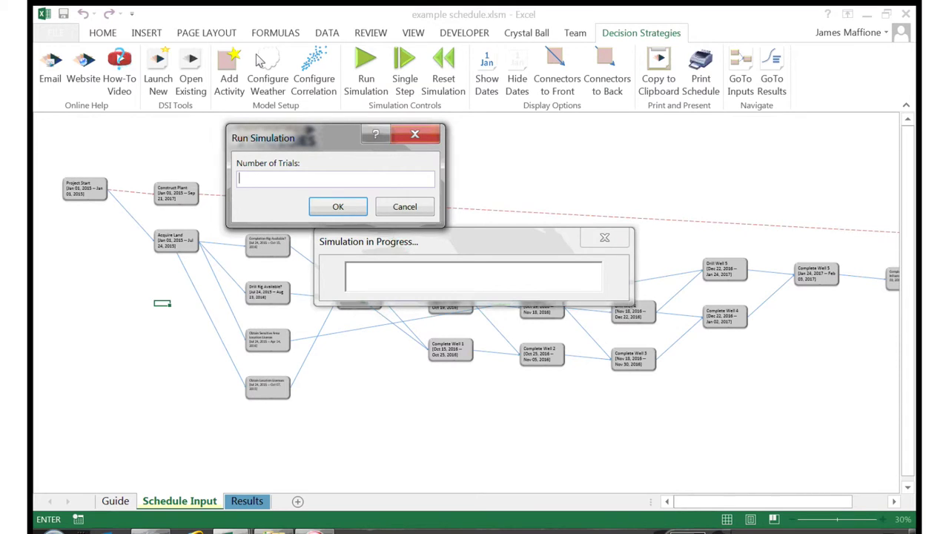
Run the schedule simulation with 25000 trials
{"action": "type", "text": "25000"}
{"action": "key", "text": "Return"}
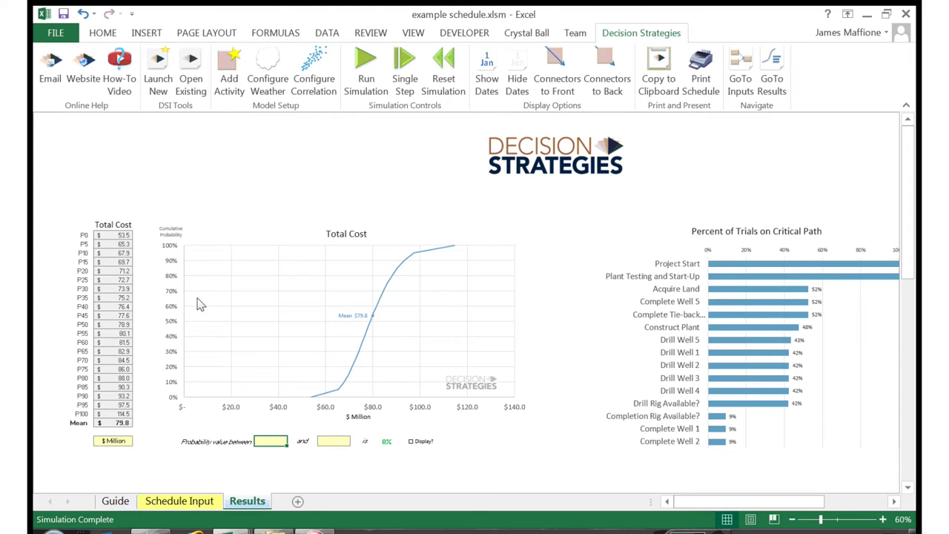
Calculate the probability of a total cost between 0 and 80 in $ Million and display it on the Total Cost chart
{"action": "type", "text": "0"}
{"action": "key", "text": "Tab"}
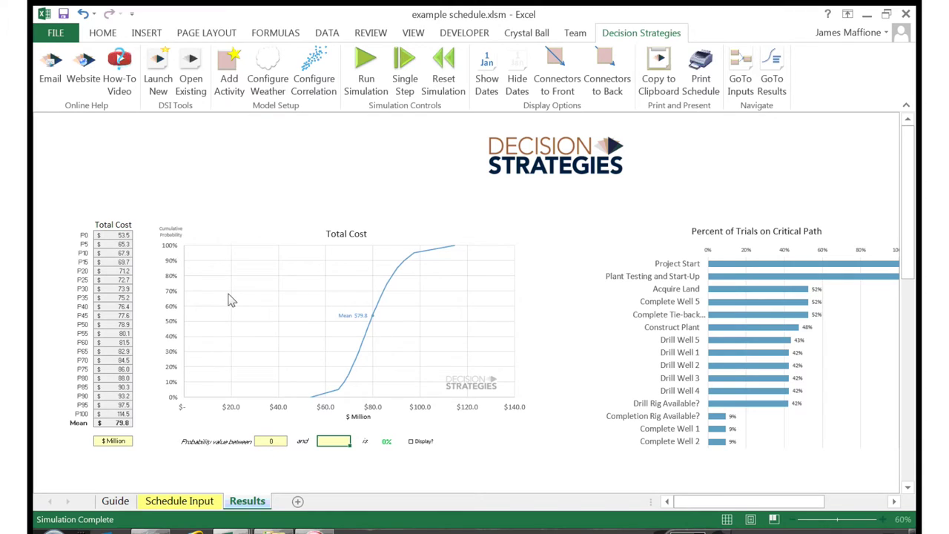
{"action": "type", "text": "80"}
{"action": "key", "text": "Tab"}
{"action": "key", "text": "alt+Down"}
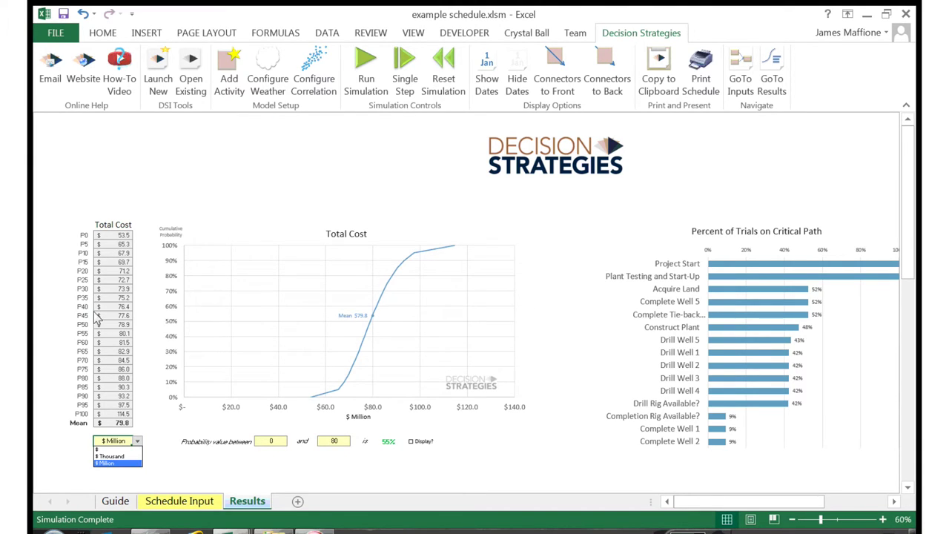
{"action": "key", "text": "Return"}
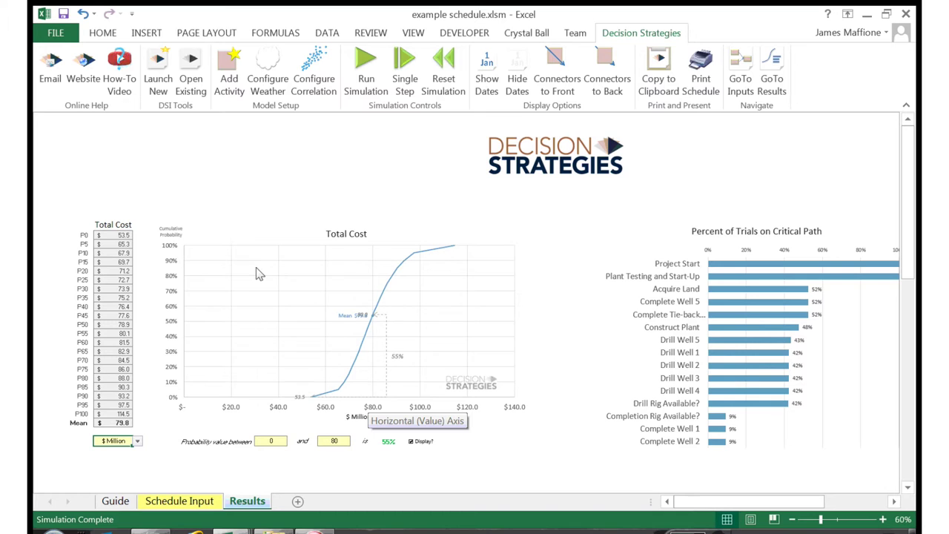
Examine the completion date distribution, the critical path percentages and the activity summary with its duration and cost inputs
{"action": "scroll", "coordinate": [280, 306], "scroll_direction": "down", "scroll_amount": 5}
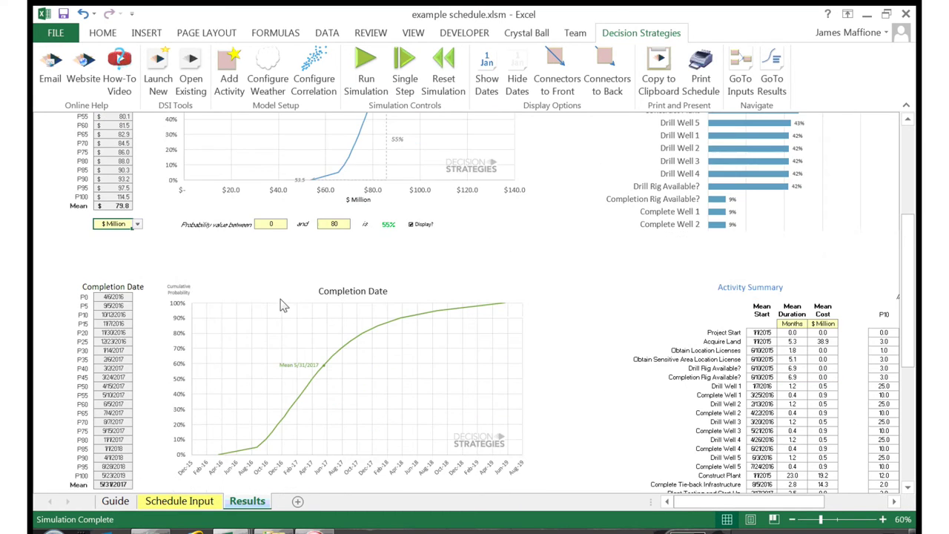
{"action": "scroll", "coordinate": [281, 306], "scroll_direction": "down", "scroll_amount": 3}
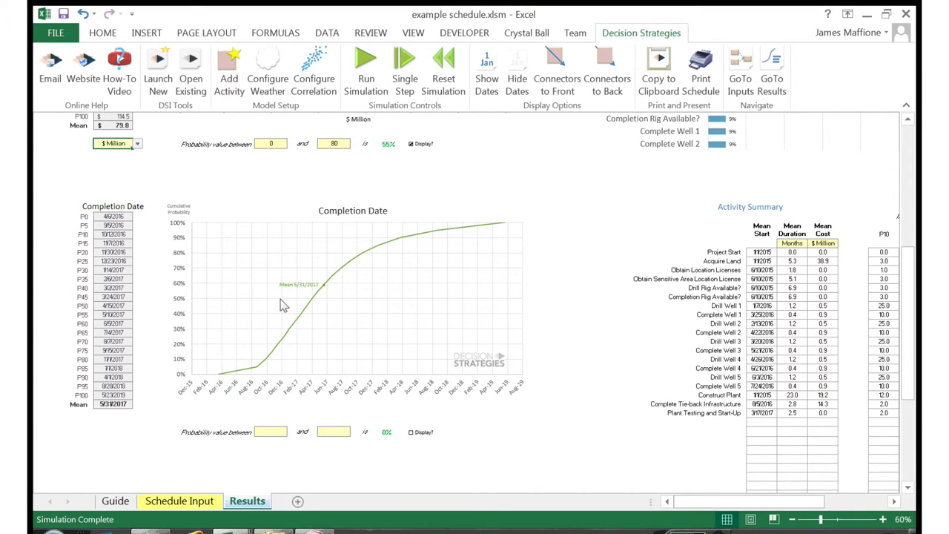
{"action": "scroll", "coordinate": [304, 332], "scroll_direction": "up", "scroll_amount": 11}
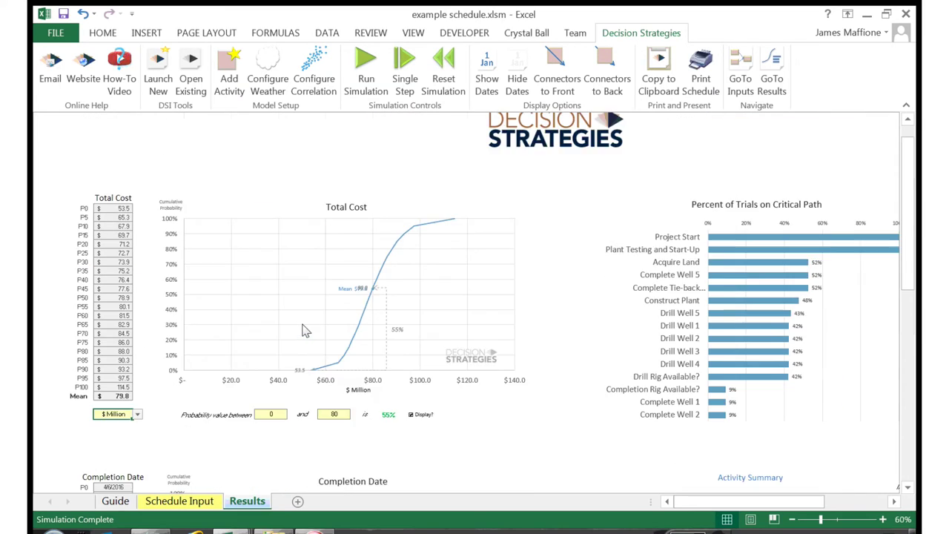
{"action": "scroll", "coordinate": [480, 343], "scroll_direction": "right", "scroll_amount": 5}
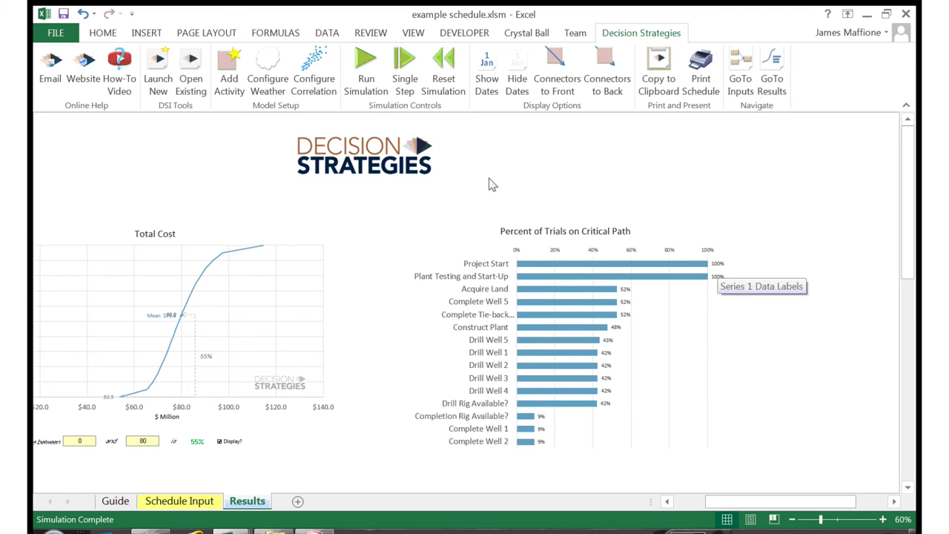
{"action": "scroll", "coordinate": [489, 183], "scroll_direction": "down", "scroll_amount": 12}
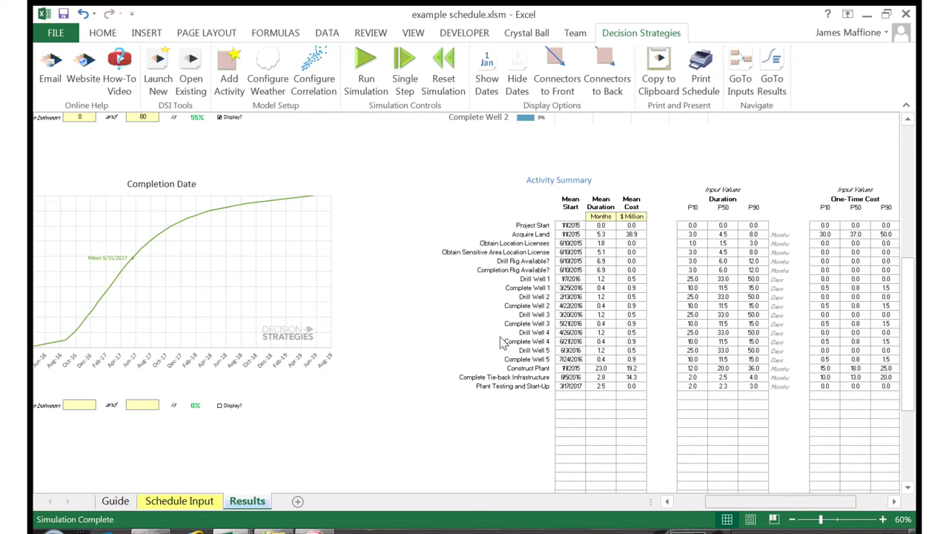
{"action": "scroll", "coordinate": [500, 342], "scroll_direction": "right", "scroll_amount": 5}
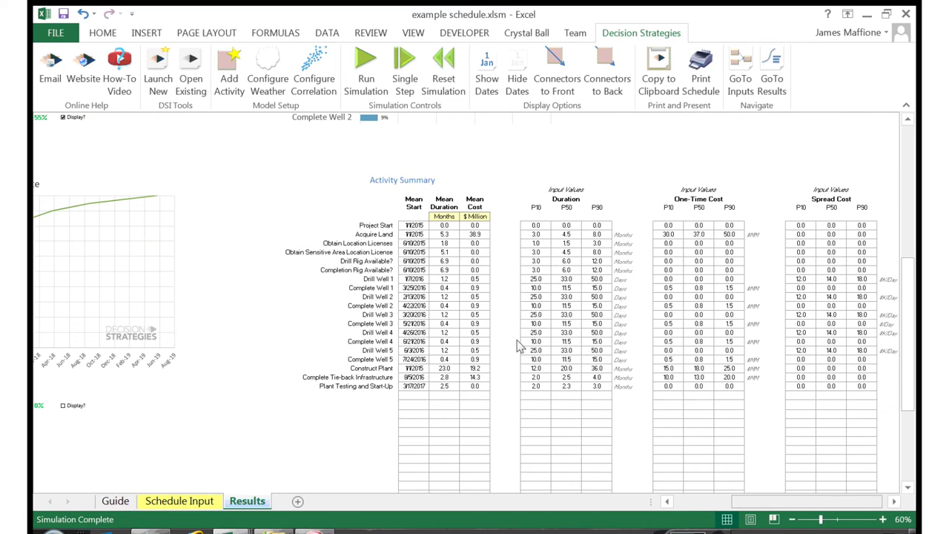